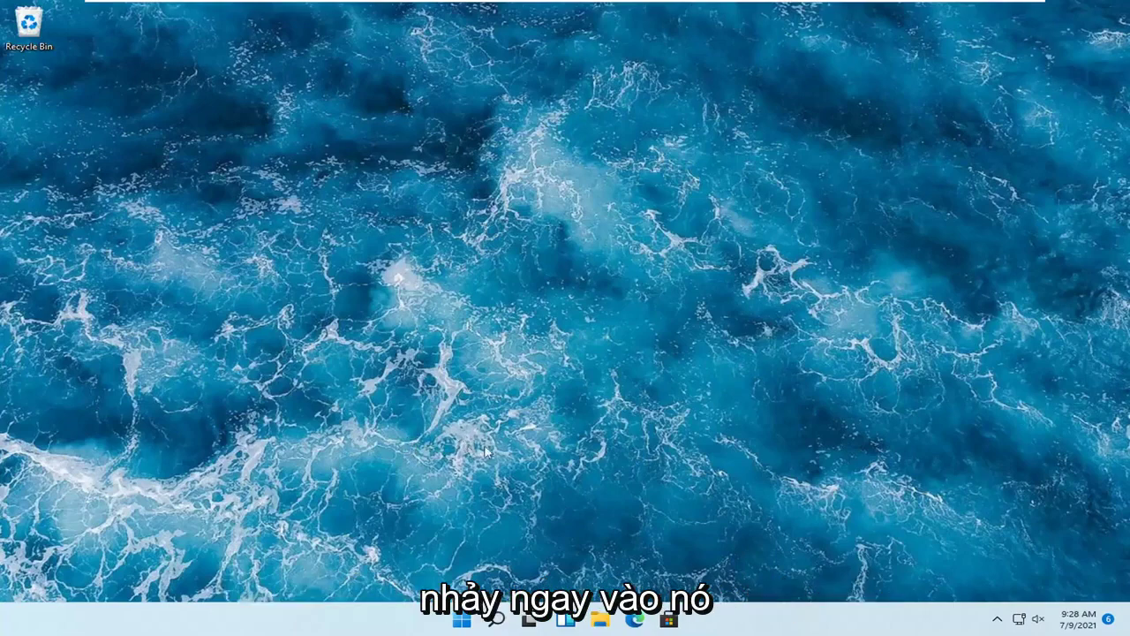
Step: Open the list of other troubleshooters within the System troubleshooting settings of Windows
right_click(464, 619)
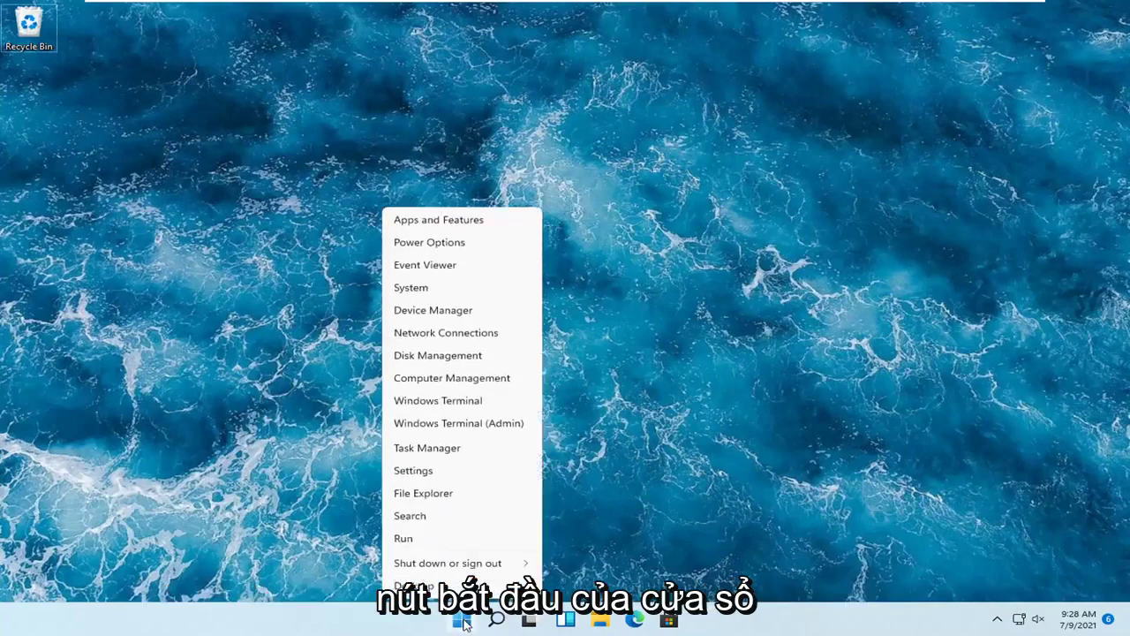
click(417, 471)
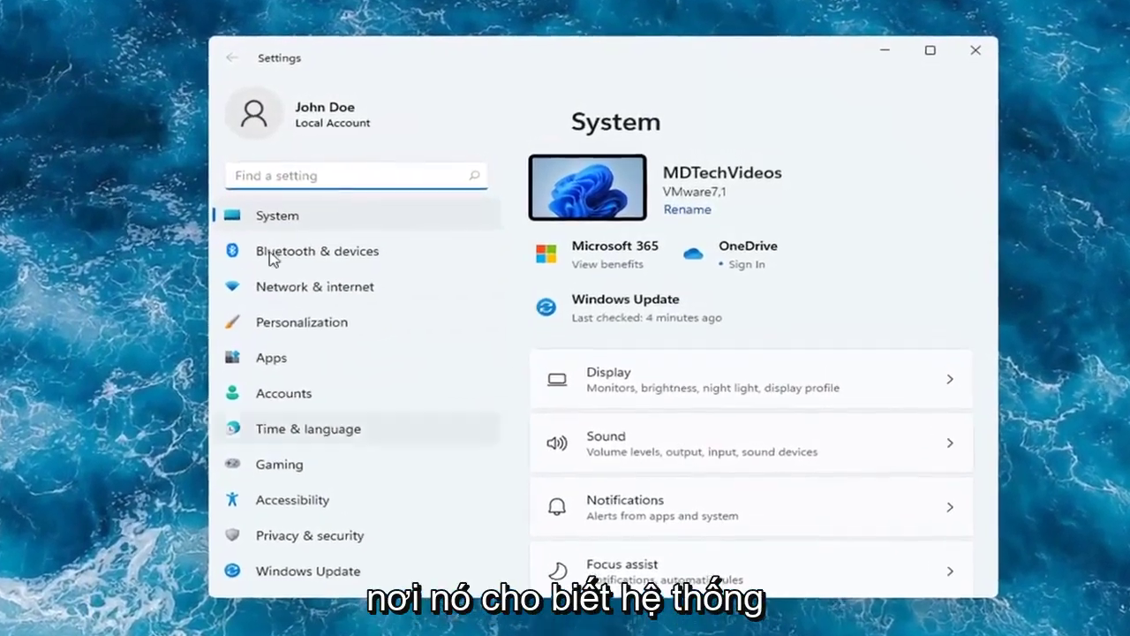
scroll(724, 457, down, 2)
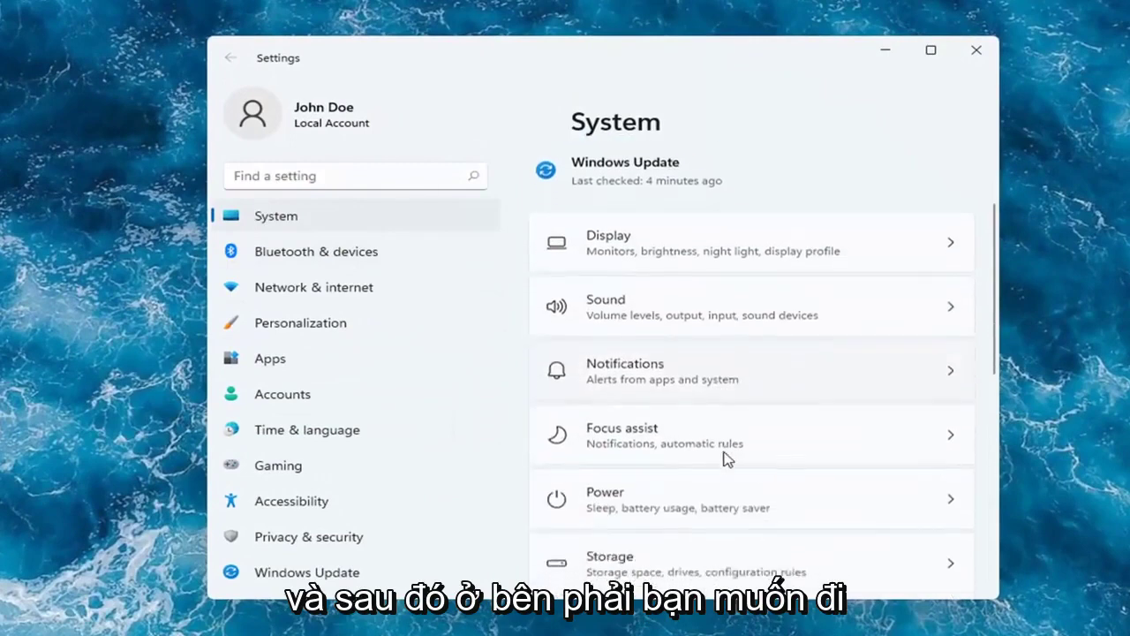
scroll(724, 458, down, 6)
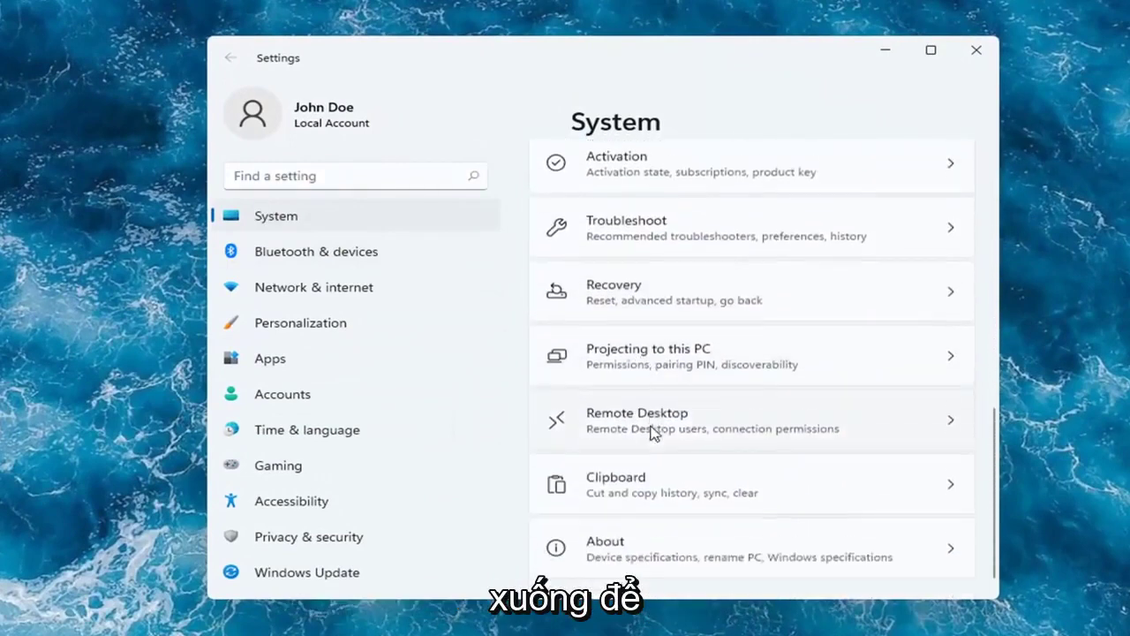
scroll(651, 447, up, 5)
scroll(661, 379, down, 3)
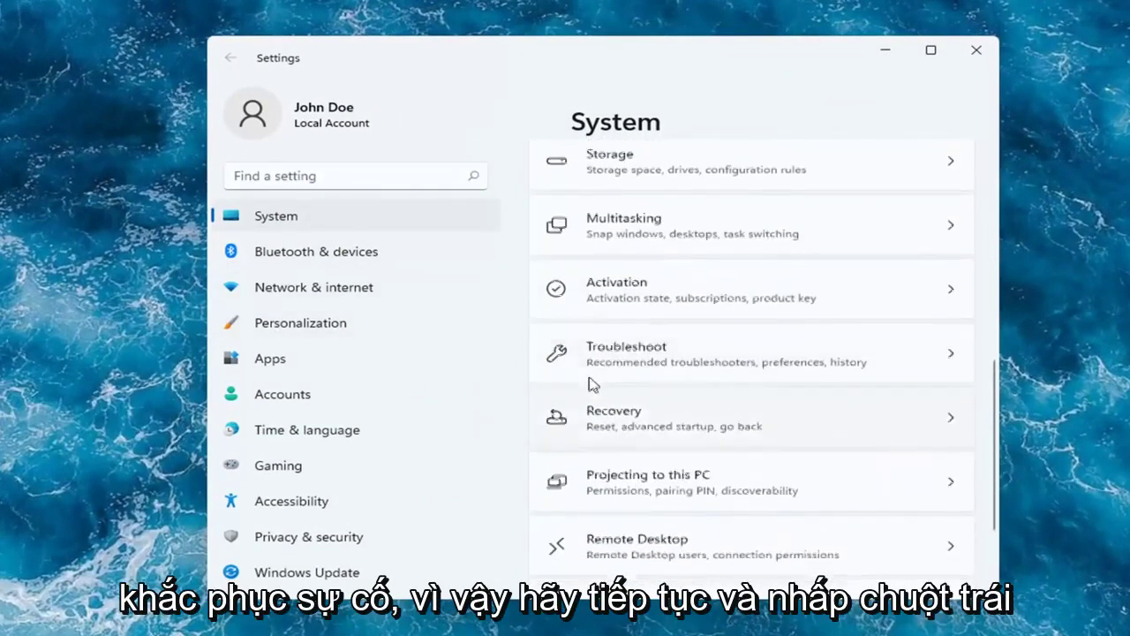
click(707, 372)
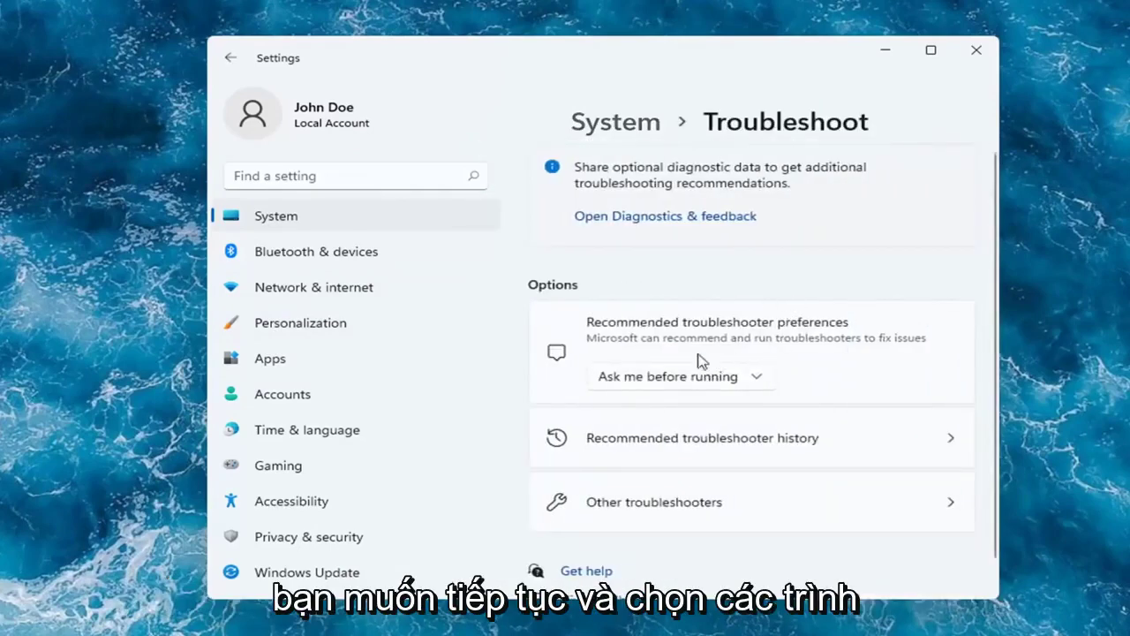
click(697, 514)
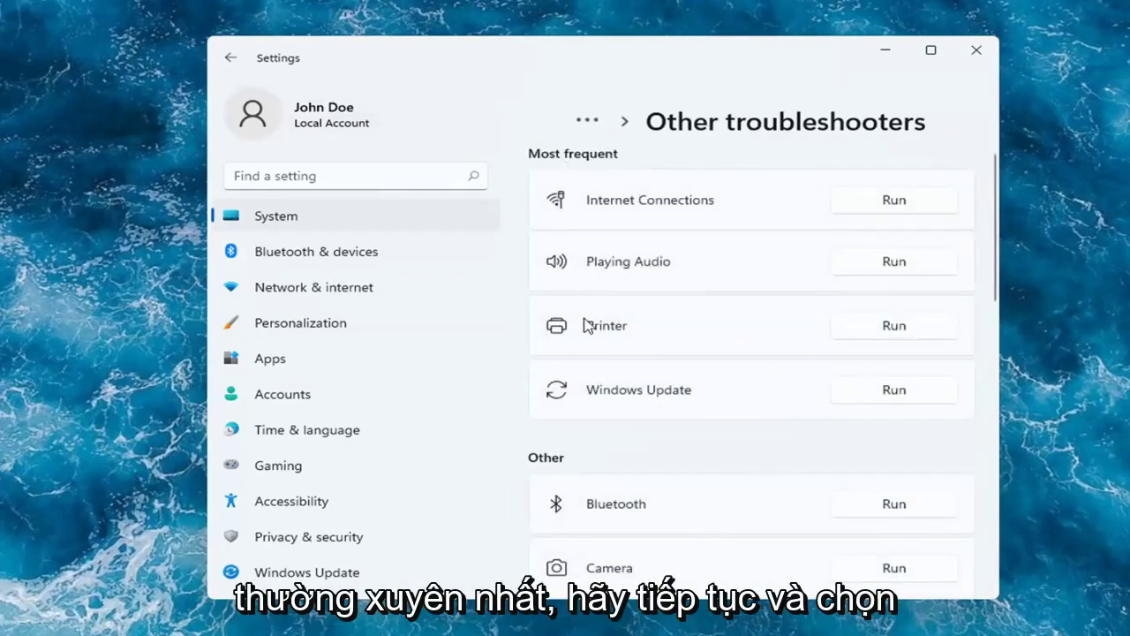
Step: Run the Printer troubleshooter to completion, and close both it and the Settings window
click(902, 327)
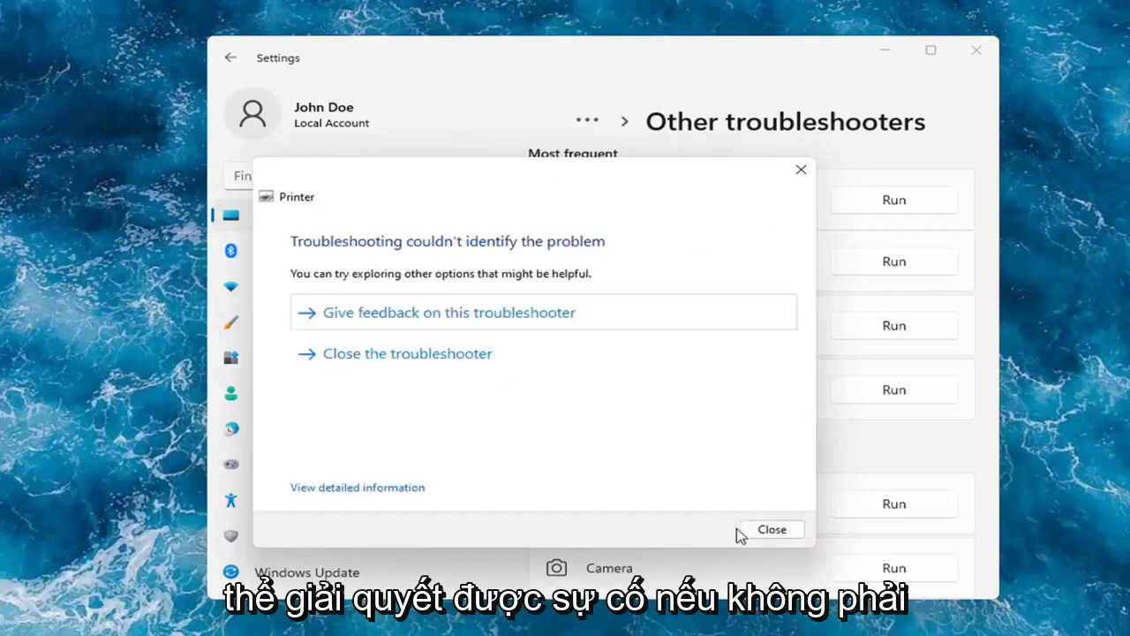
click(772, 530)
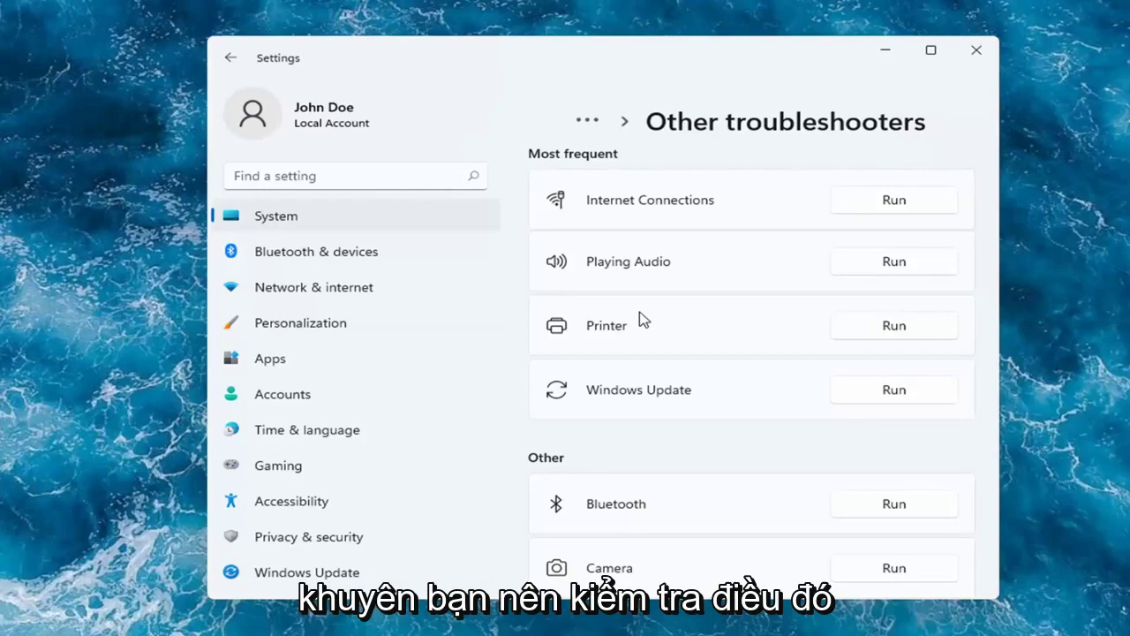
click(976, 49)
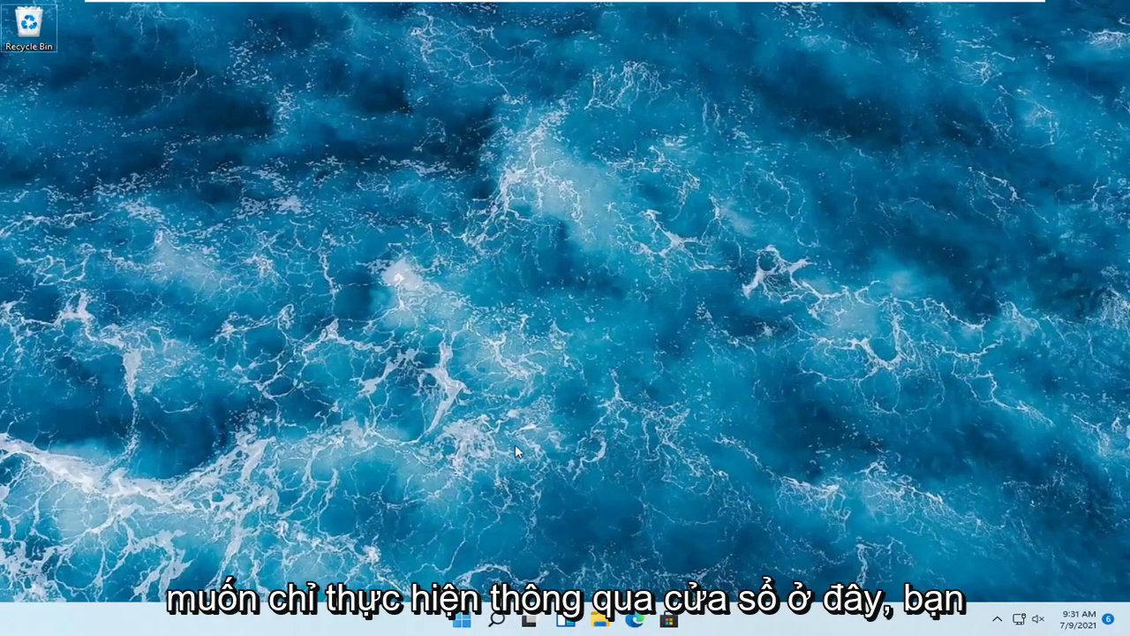
Step: Open Device Manager, move its window fully into view and expand the Print queues category
right_click(461, 620)
click(426, 315)
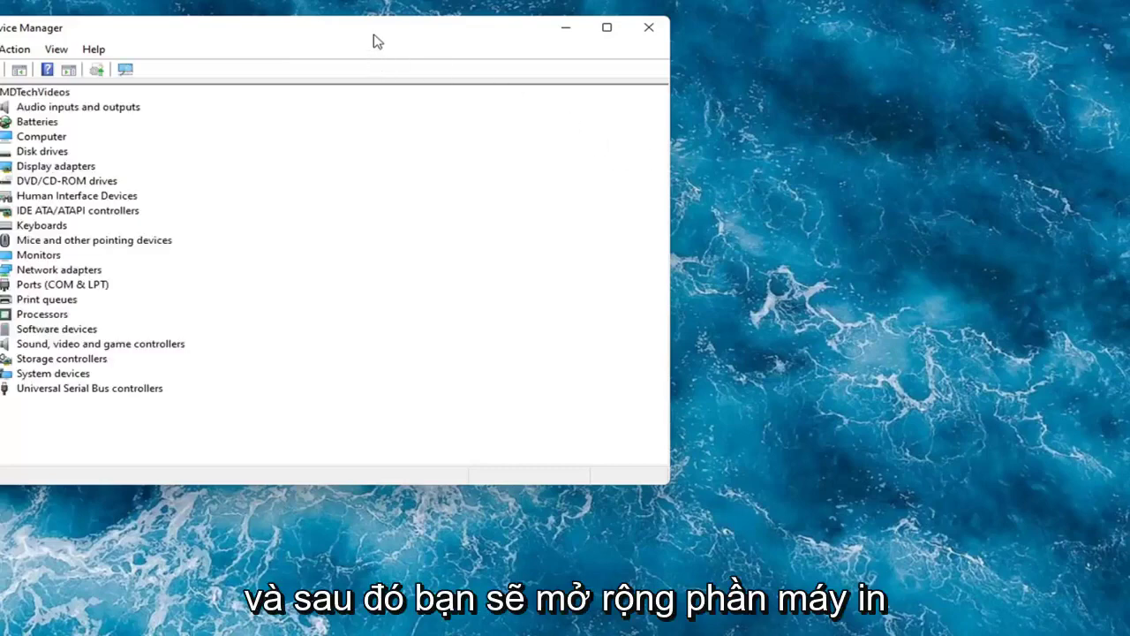
drag(379, 40, 740, 76)
drag(598, 54, 477, 71)
click(305, 339)
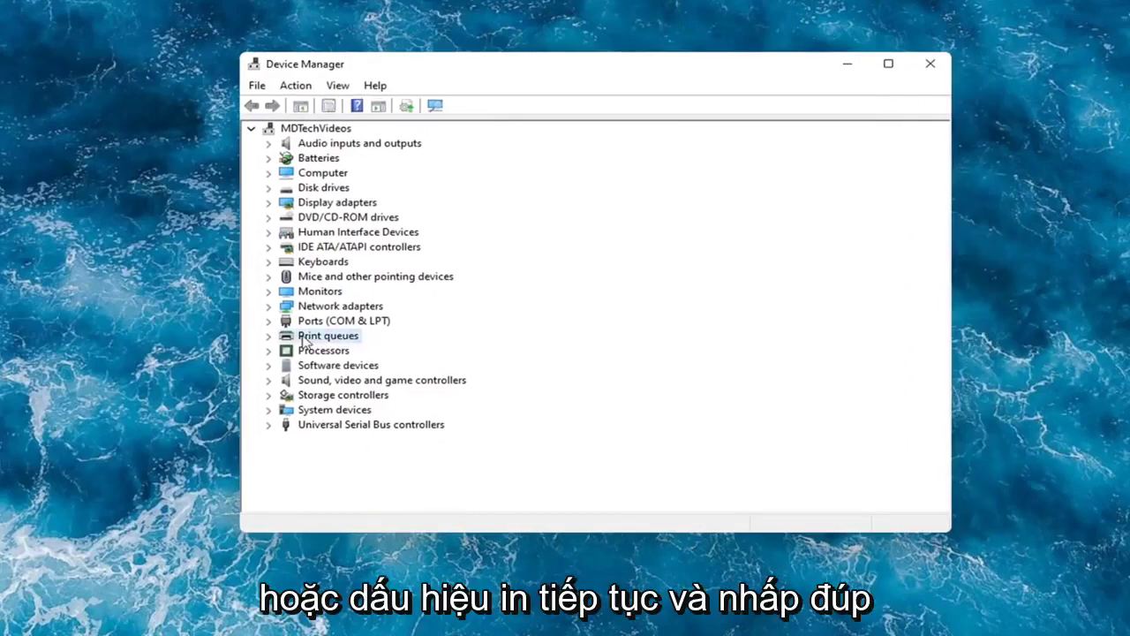
double_click(322, 342)
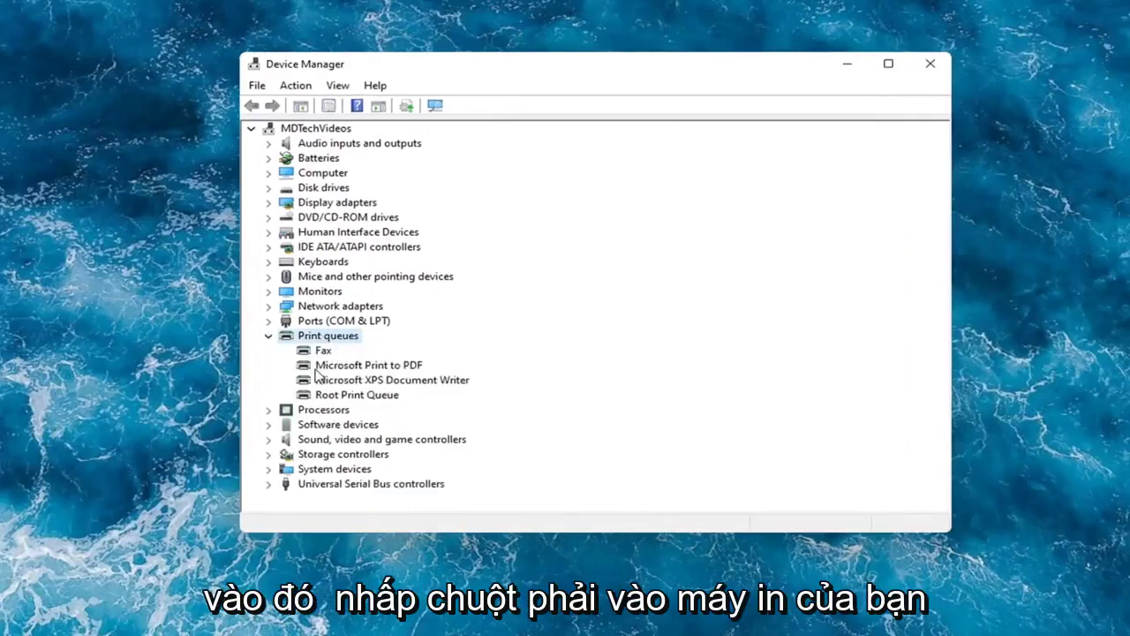
Step: Search automatically for a newer Microsoft Print to PDF driver, including through Windows Update, and close the update settings window
click(362, 368)
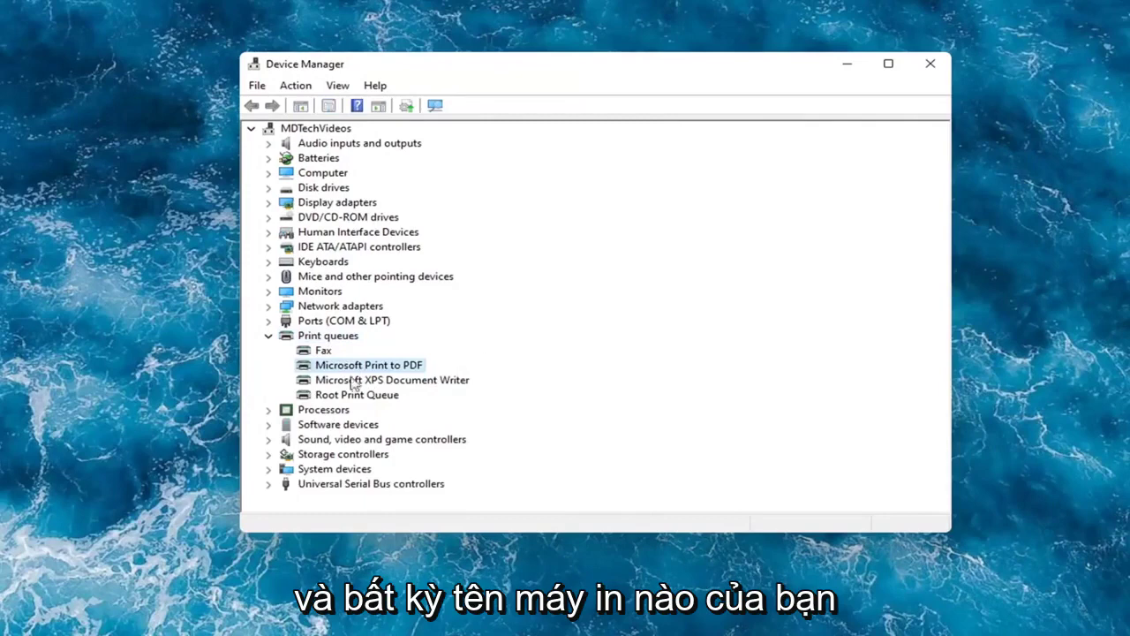
right_click(353, 365)
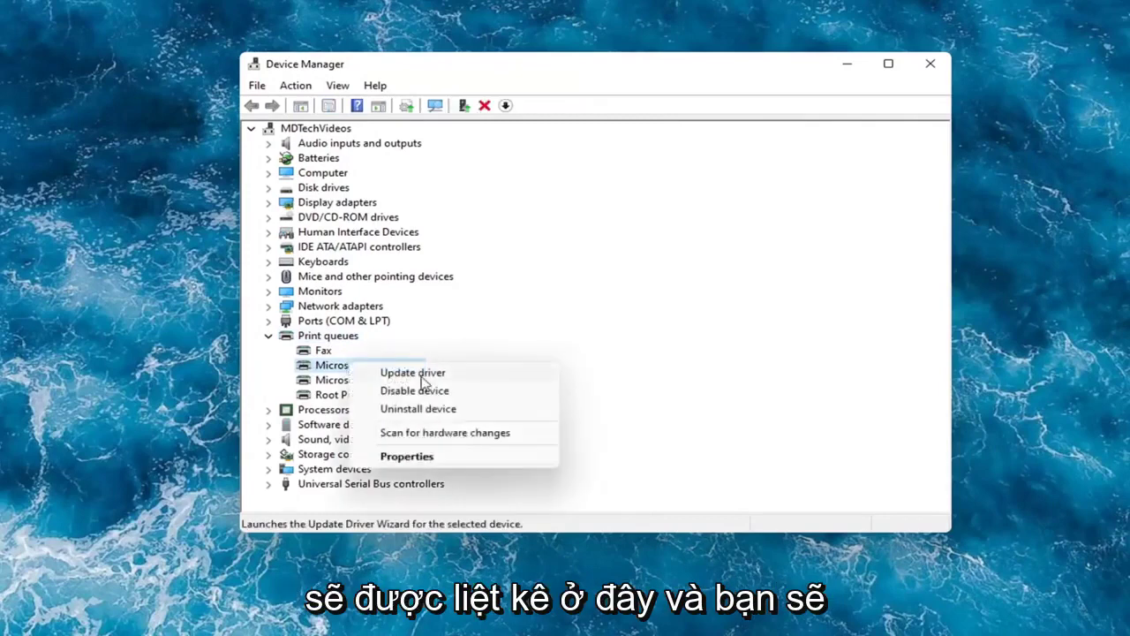
click(398, 371)
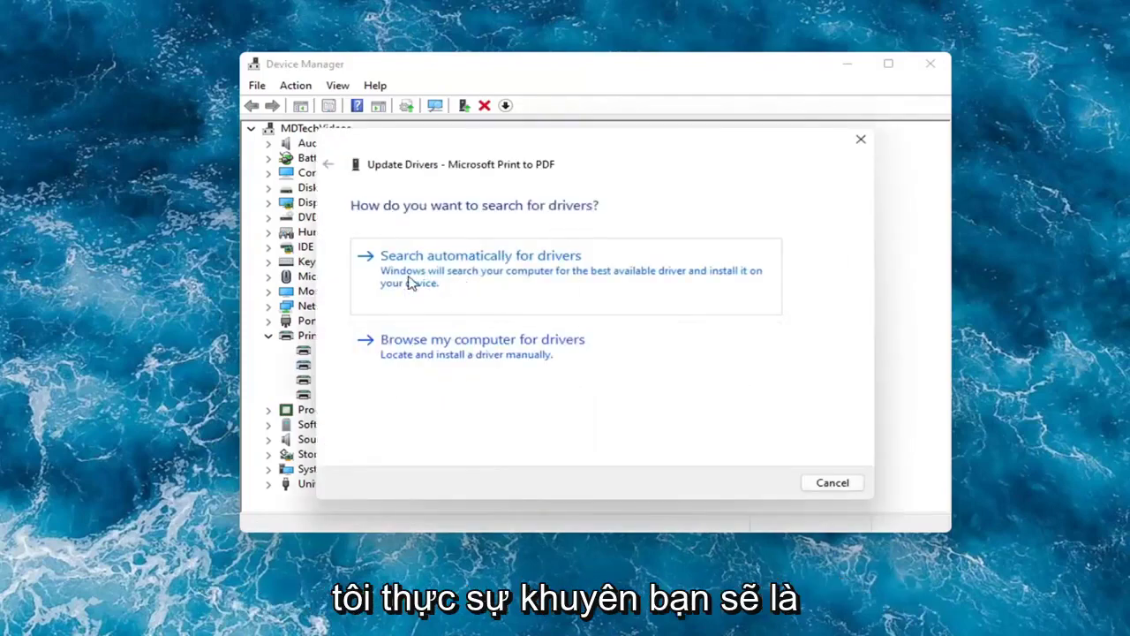
click(499, 279)
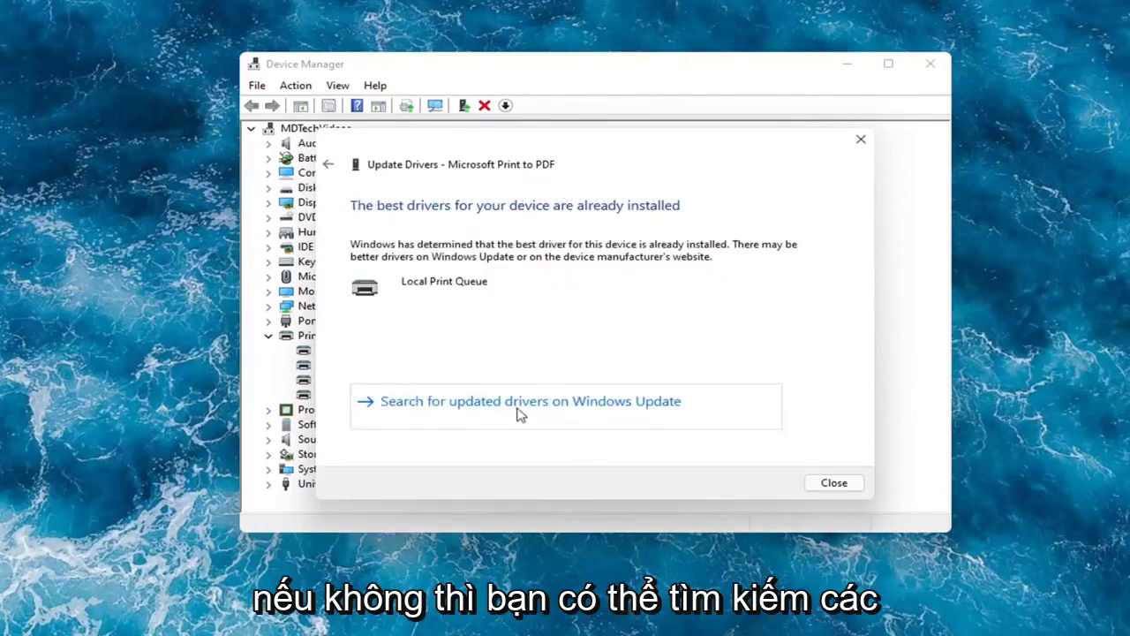
click(555, 406)
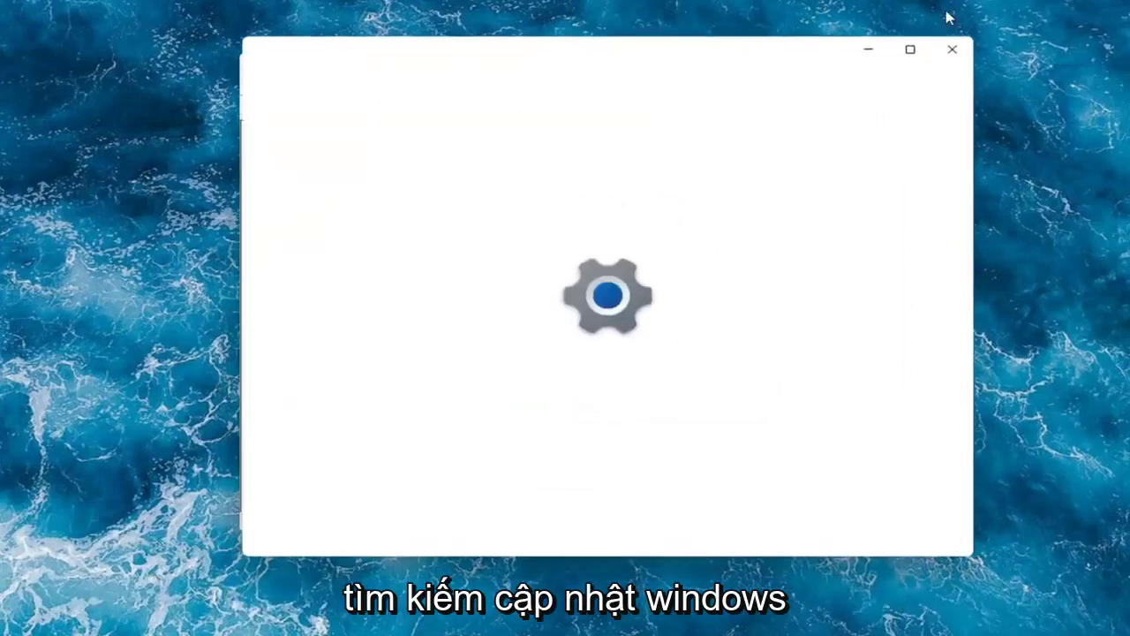
click(952, 48)
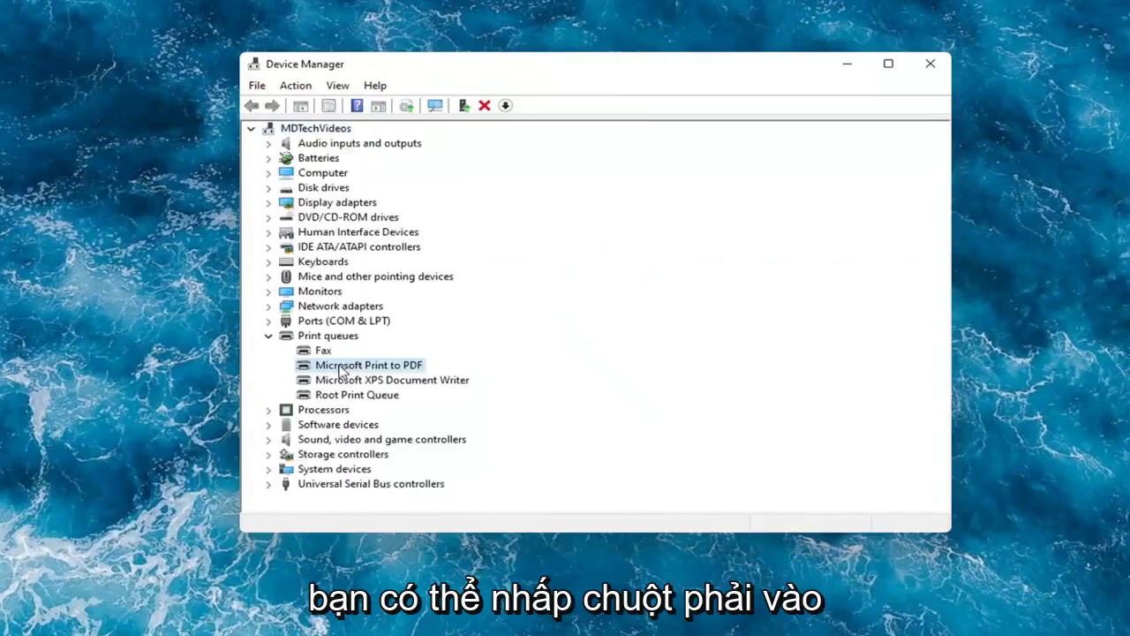
Step: Install the Local Print Queue driver for Microsoft Print to PDF from the computer's list of available drivers, and close Device Manager
right_click(349, 367)
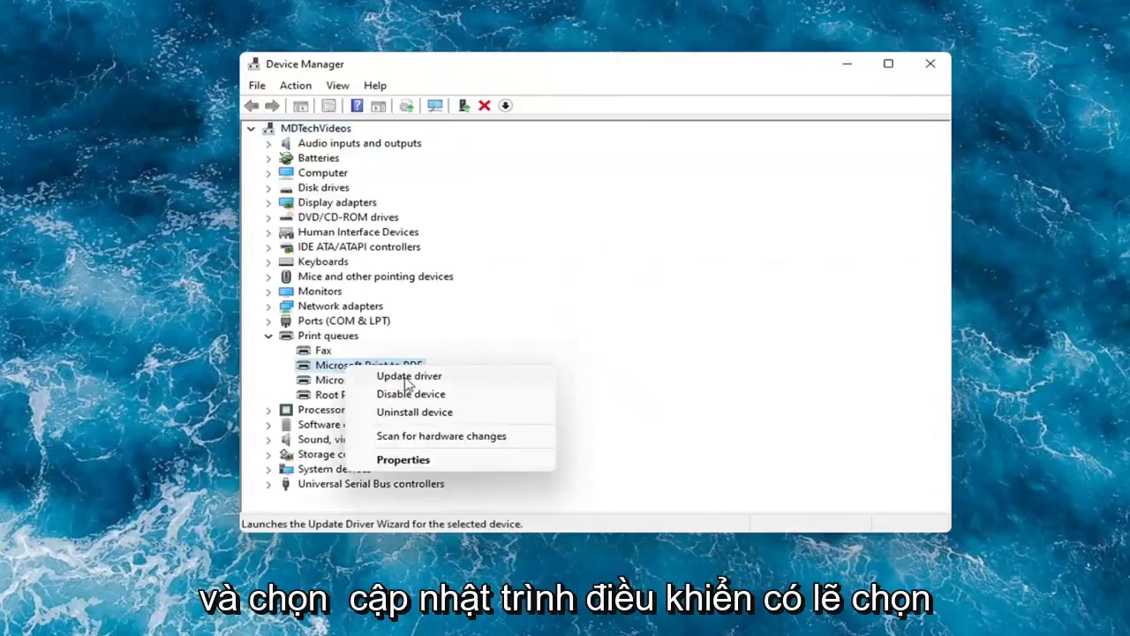
click(408, 380)
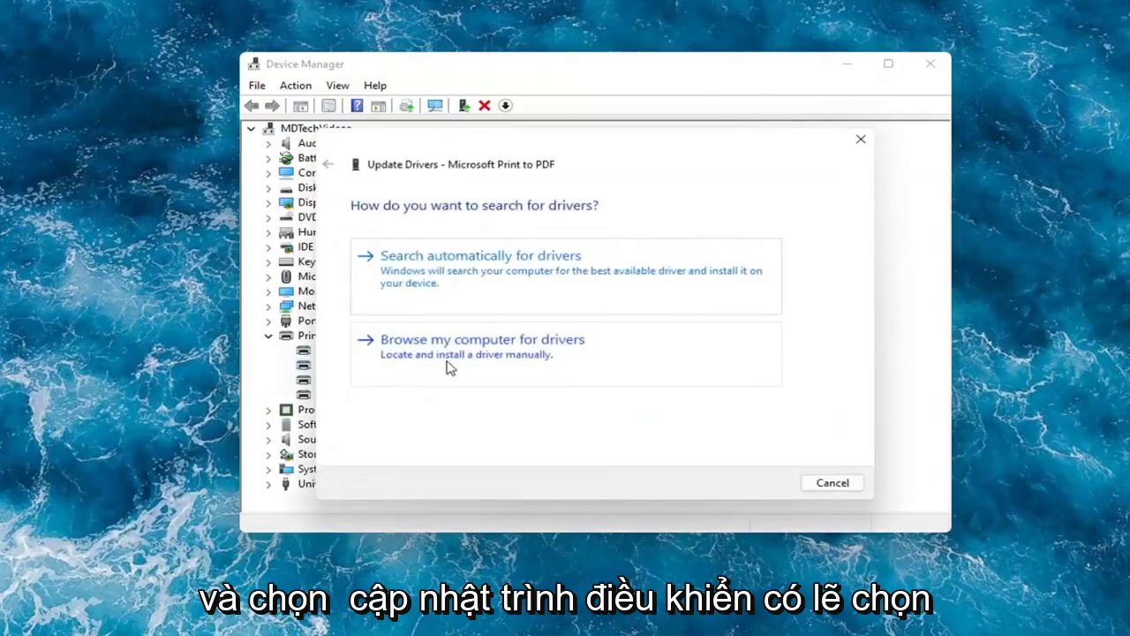
click(537, 363)
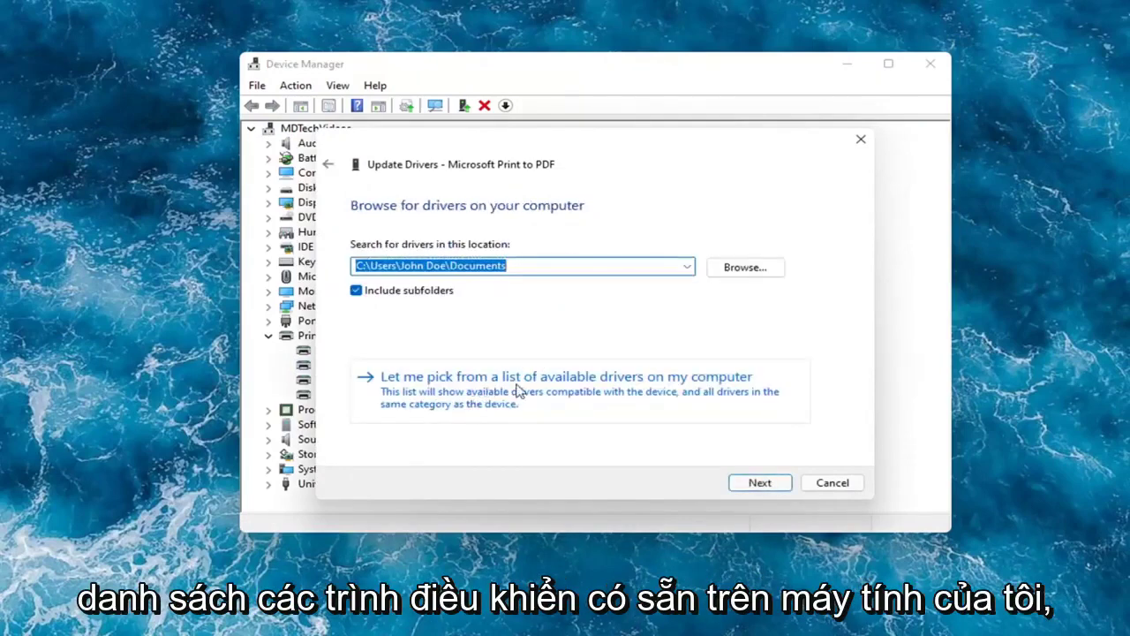
click(652, 383)
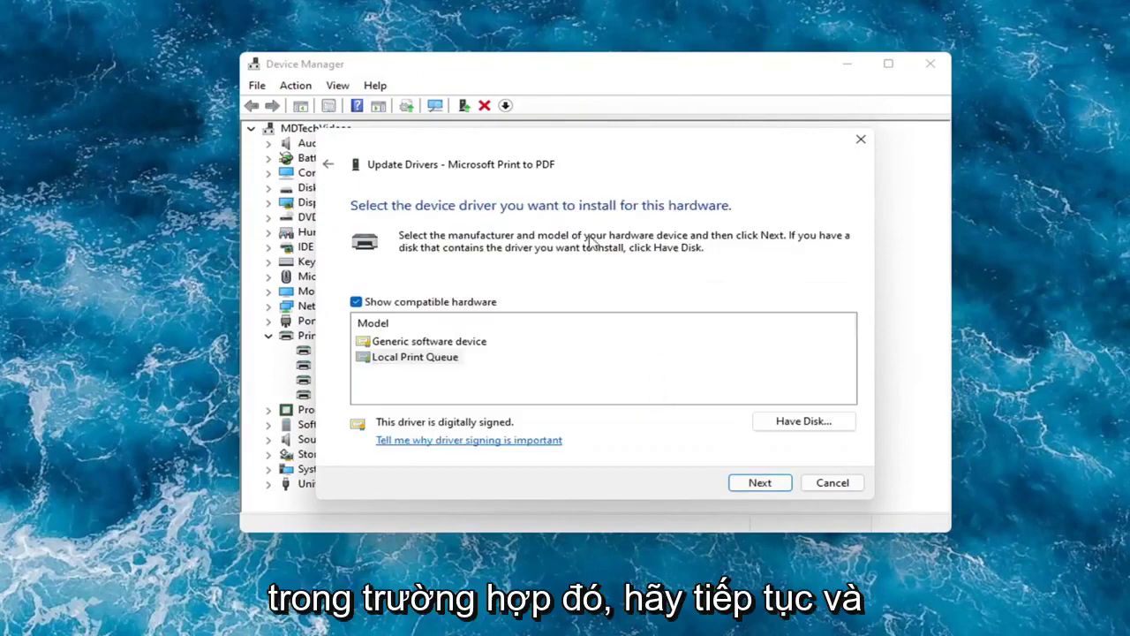
click(415, 343)
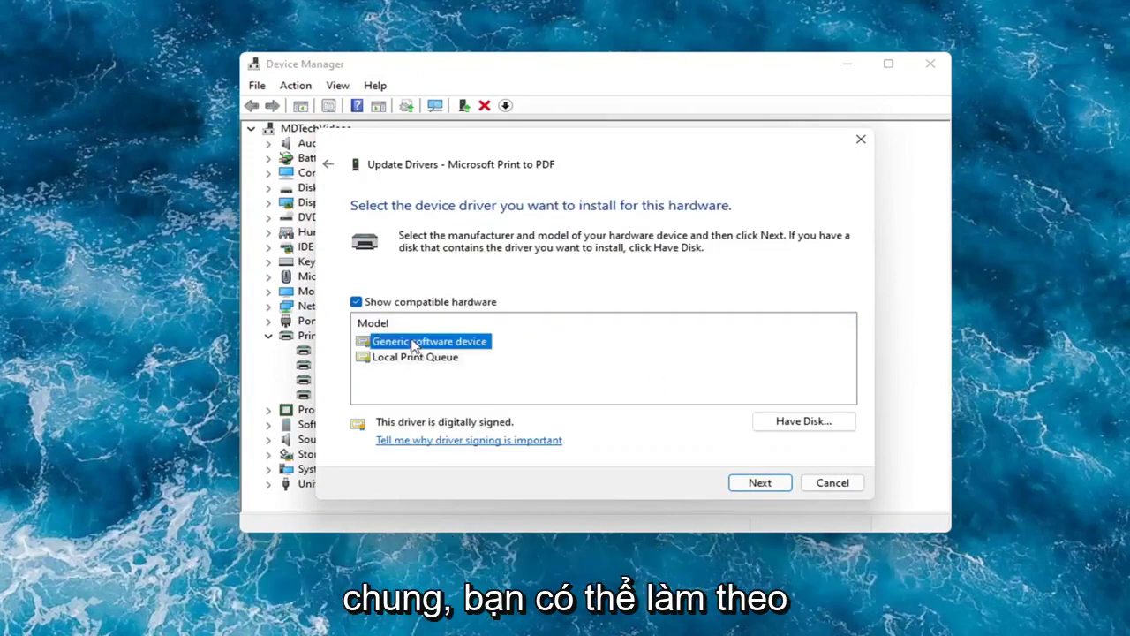
click(412, 358)
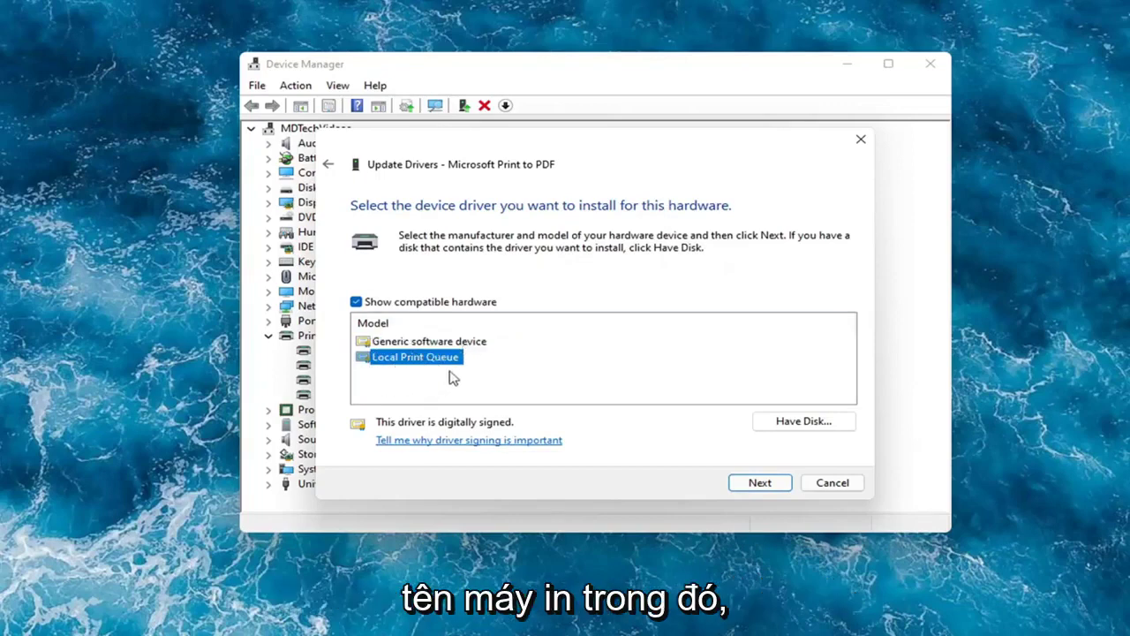
click(738, 486)
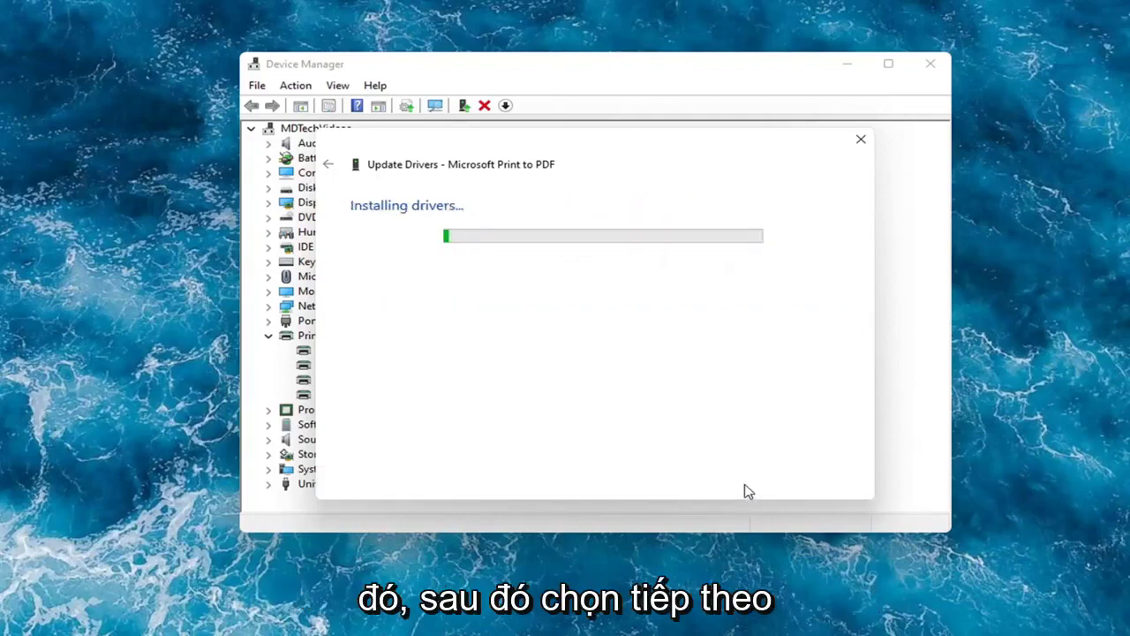
click(861, 139)
click(931, 63)
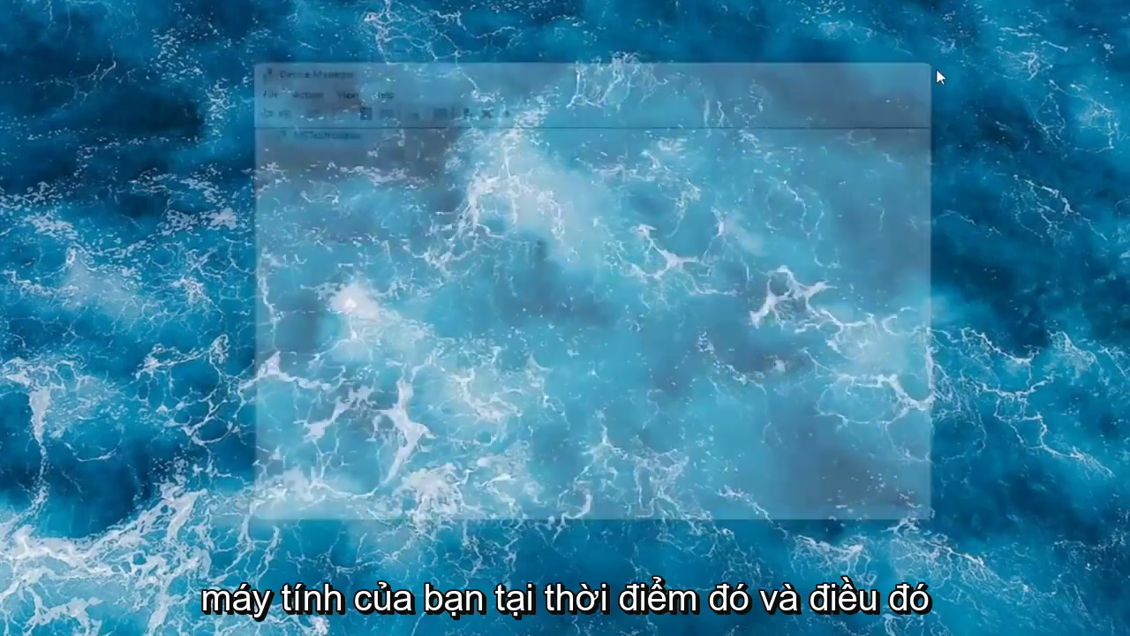